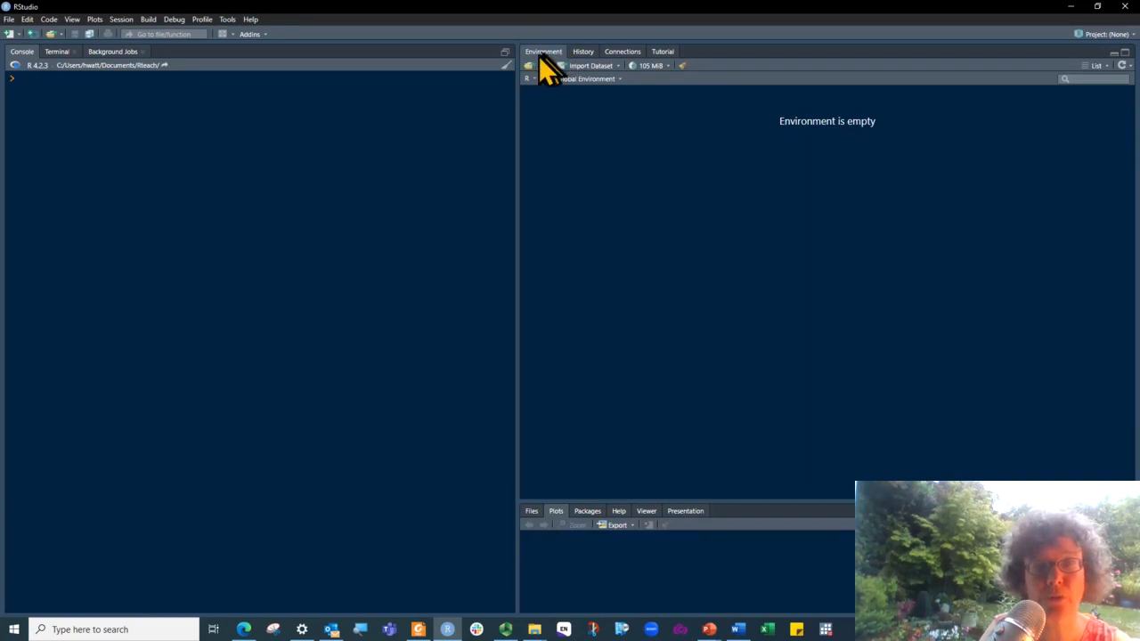
Start a base text import of the file anaemiaB_revised_public
click(619, 68)
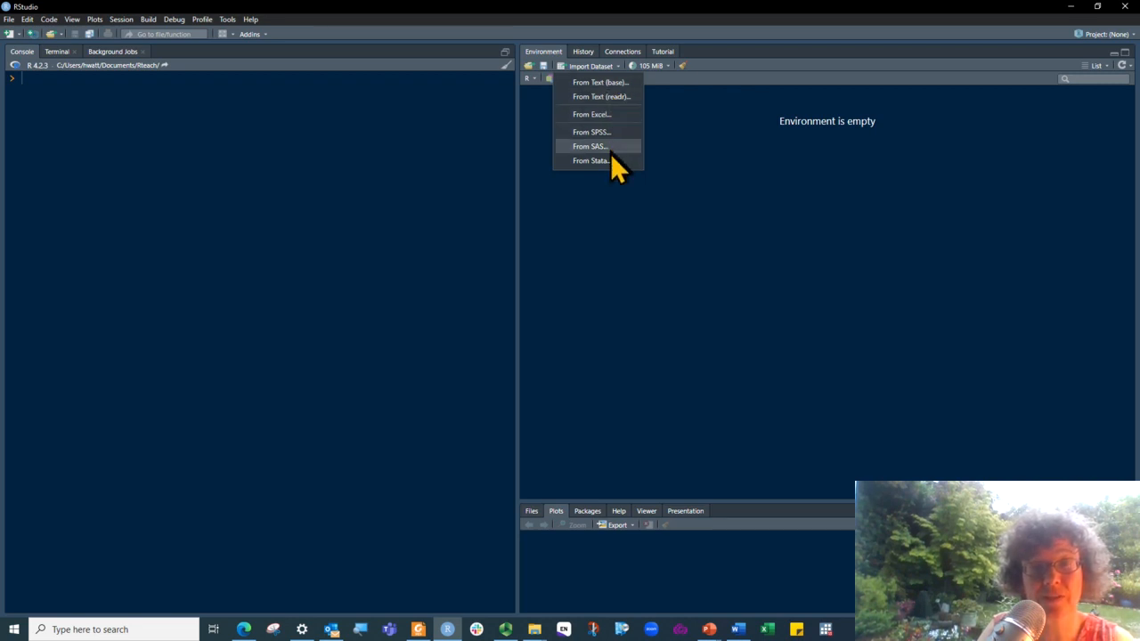
click(593, 83)
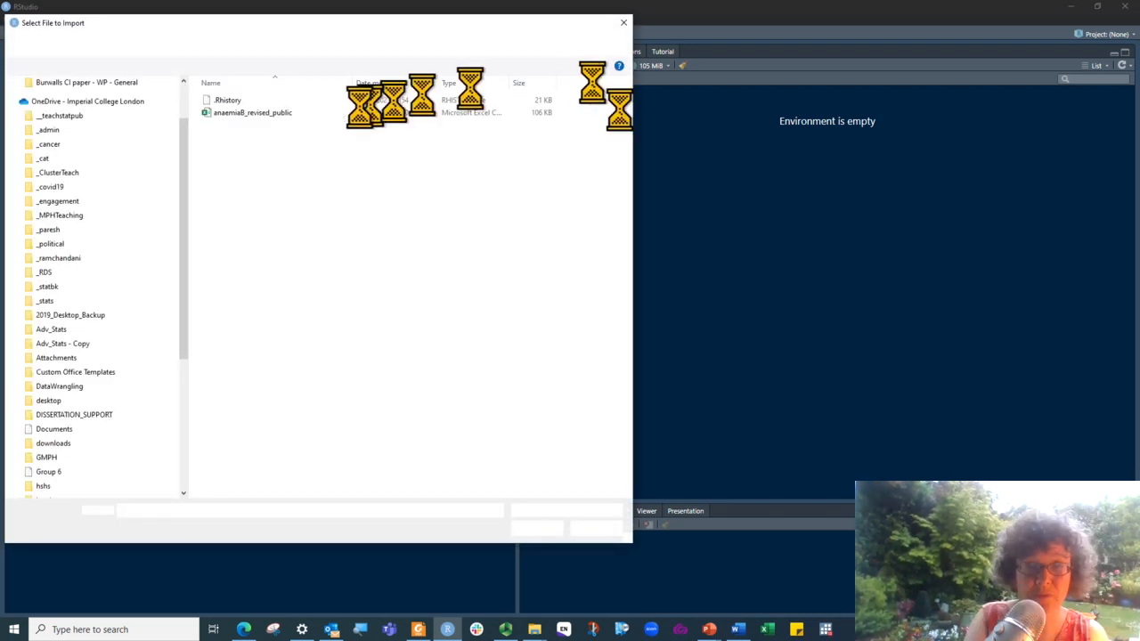
double_click(220, 114)
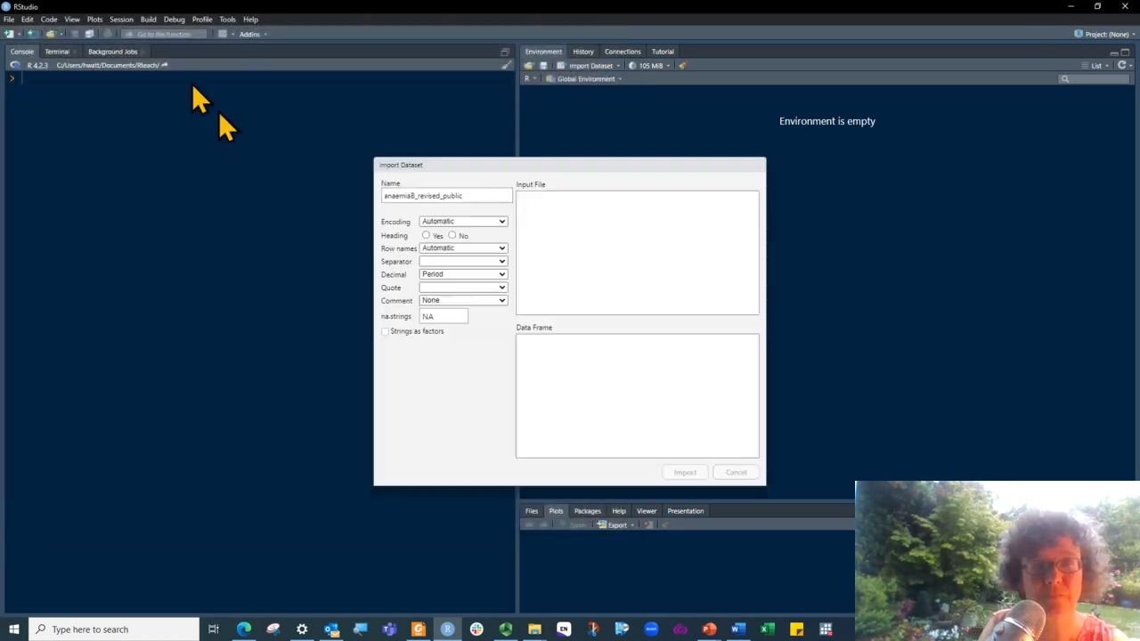
Name the dataset anaemia, set its heading option to Yes and import it
click(470, 197)
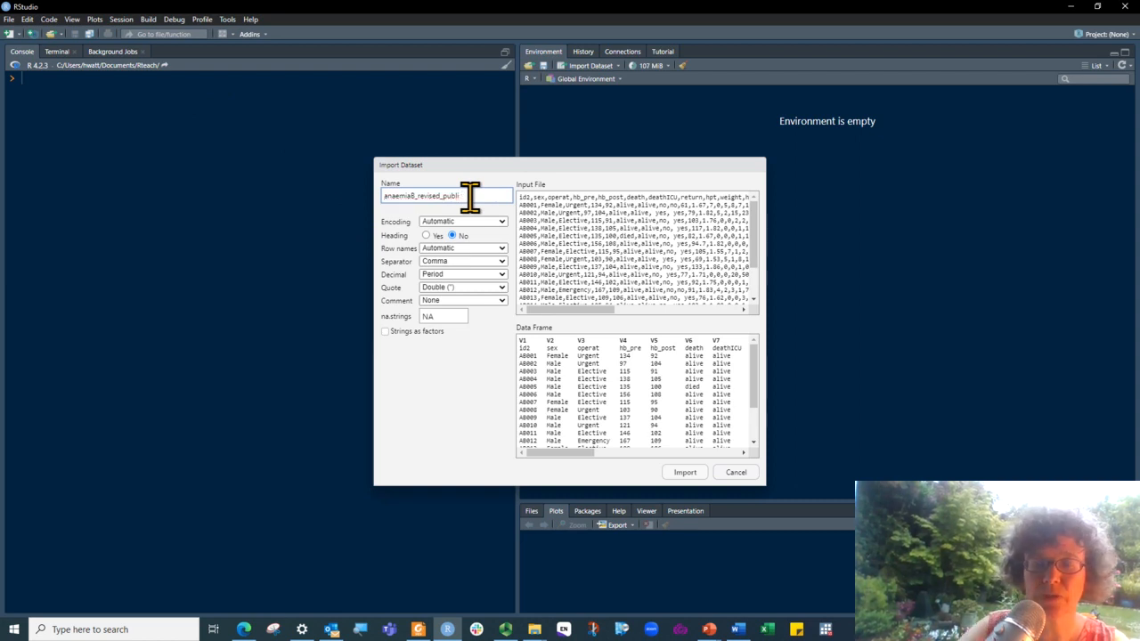
key(BackSpace)
key(BackSpace)
key(BackSpace)
key(BackSpace)
key(BackSpace)
key(BackSpace)
key(BackSpace)
key(BackSpace)
key(BackSpace)
key(BackSpace)
key(BackSpace)
key(BackSpace)
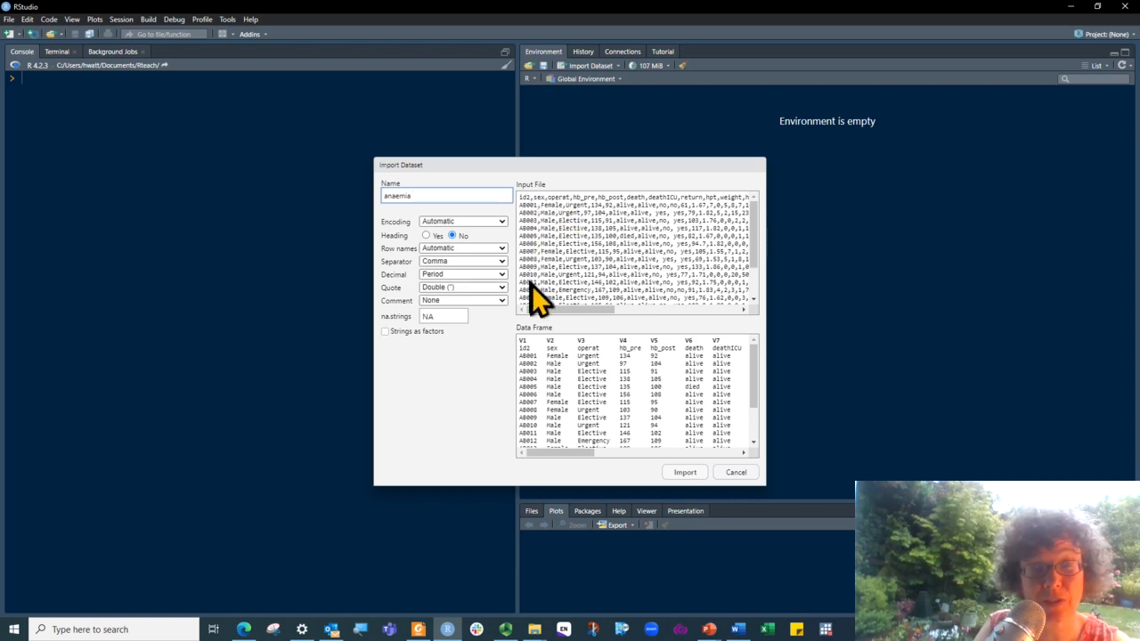
click(426, 236)
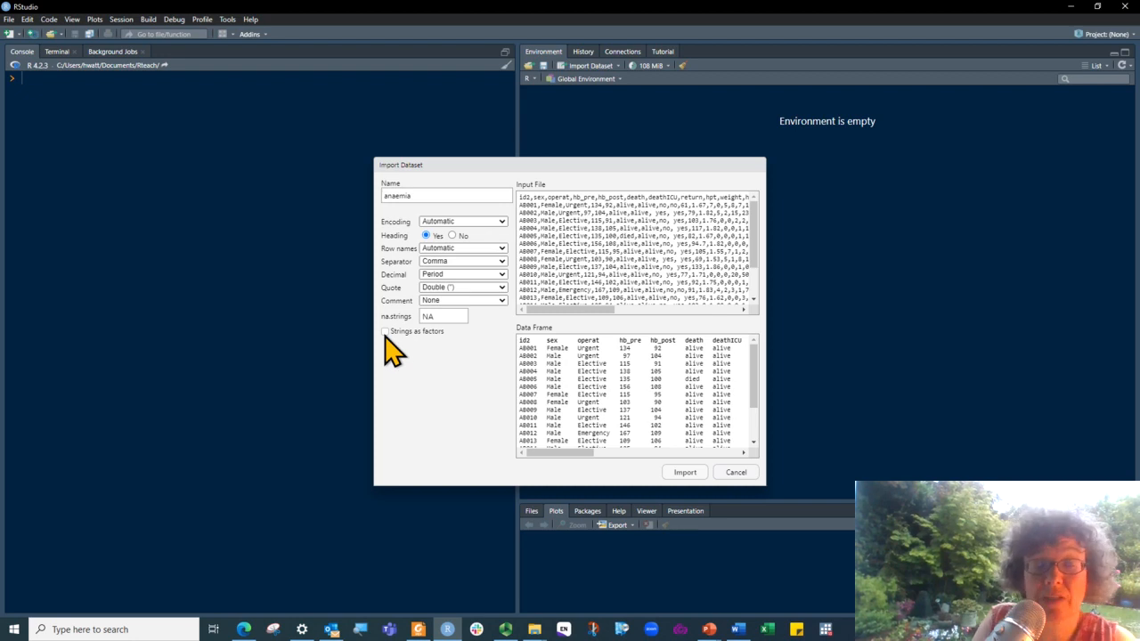
click(685, 473)
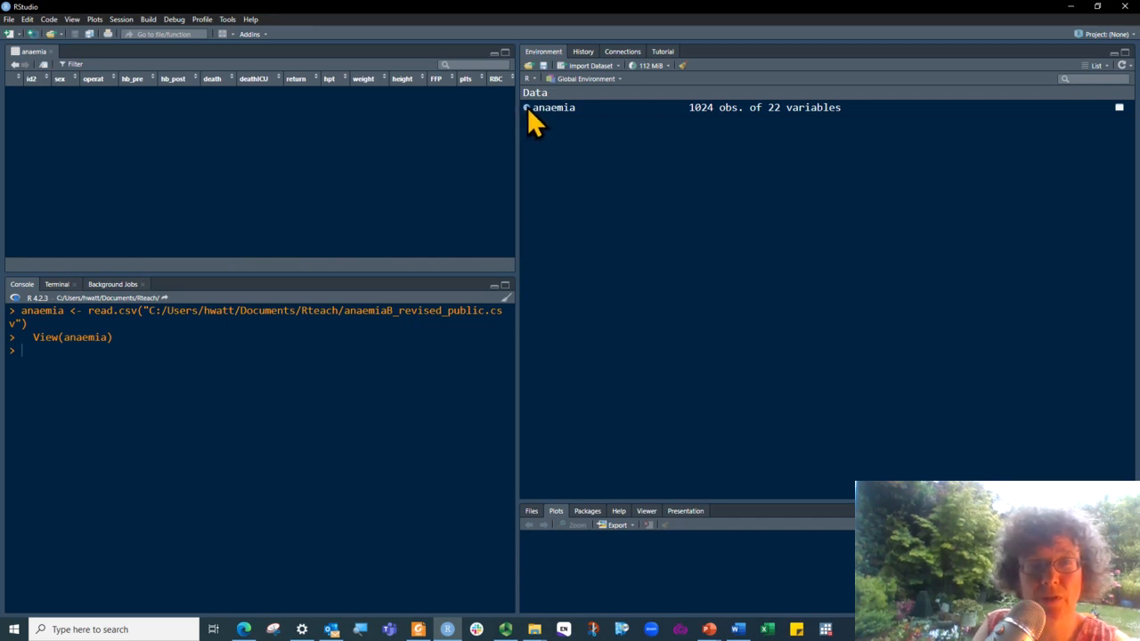
Inspect the anaemia dataset's variable list and browse its columns and rows, and close the data view
click(527, 108)
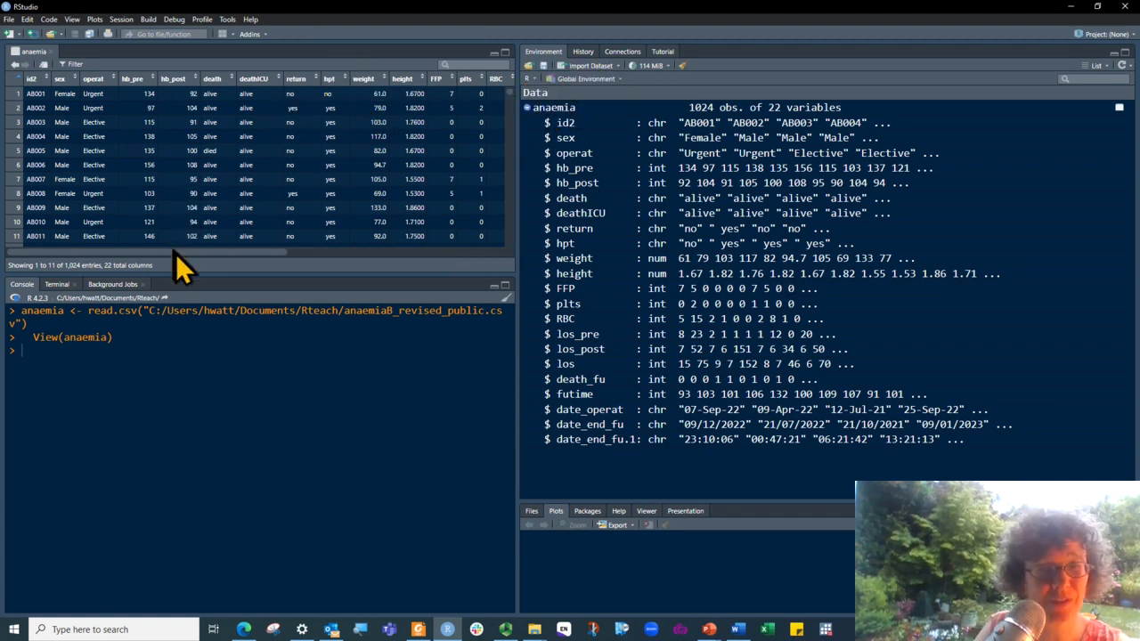
drag(179, 251, 438, 258)
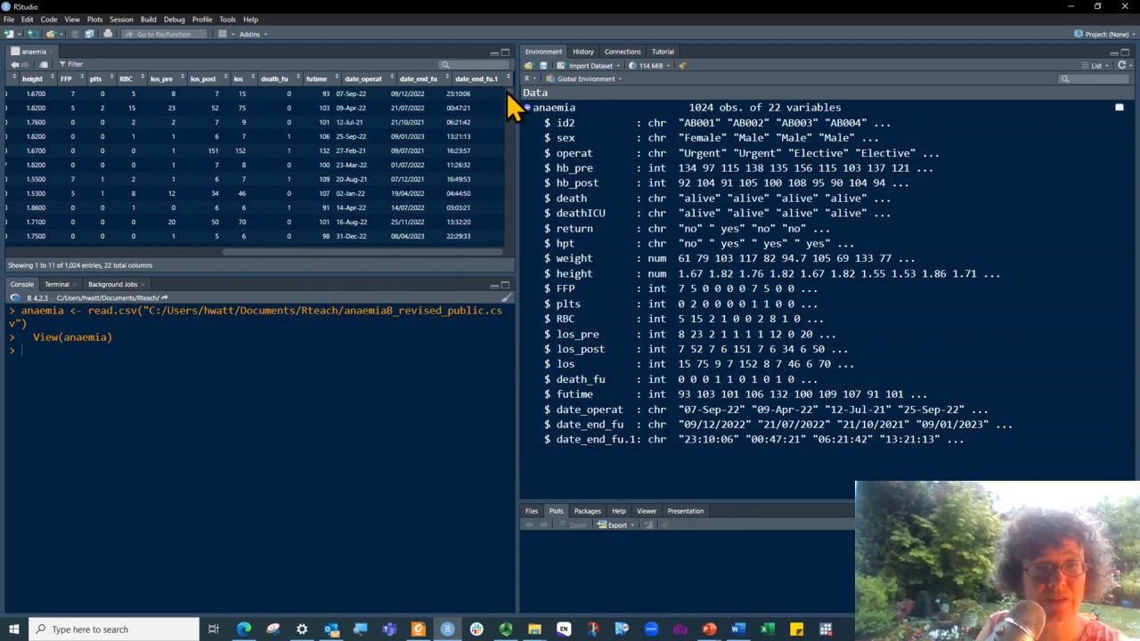
drag(507, 93, 489, 153)
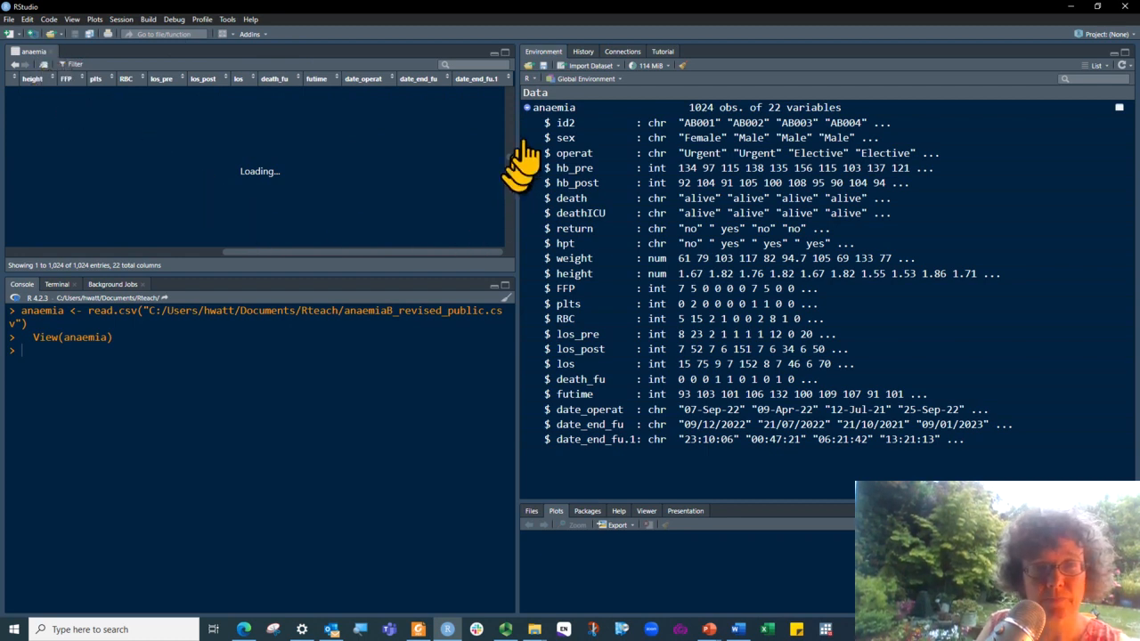
key(ctrl+w)
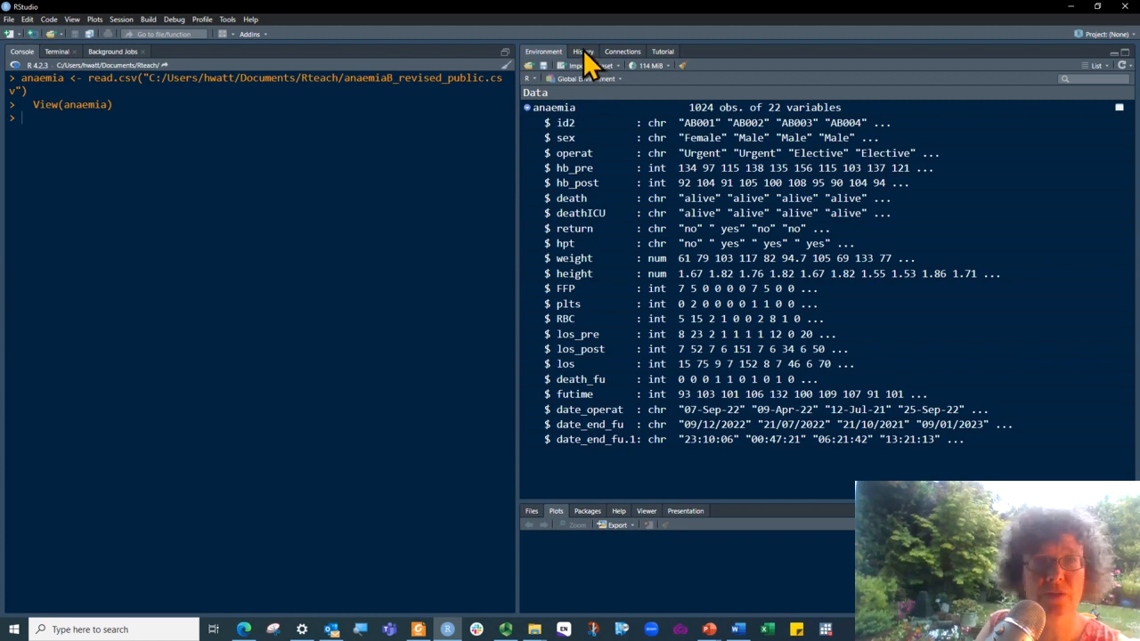
Send both the read.csv and View(anaemia) commands from the command history to a new source script
click(583, 51)
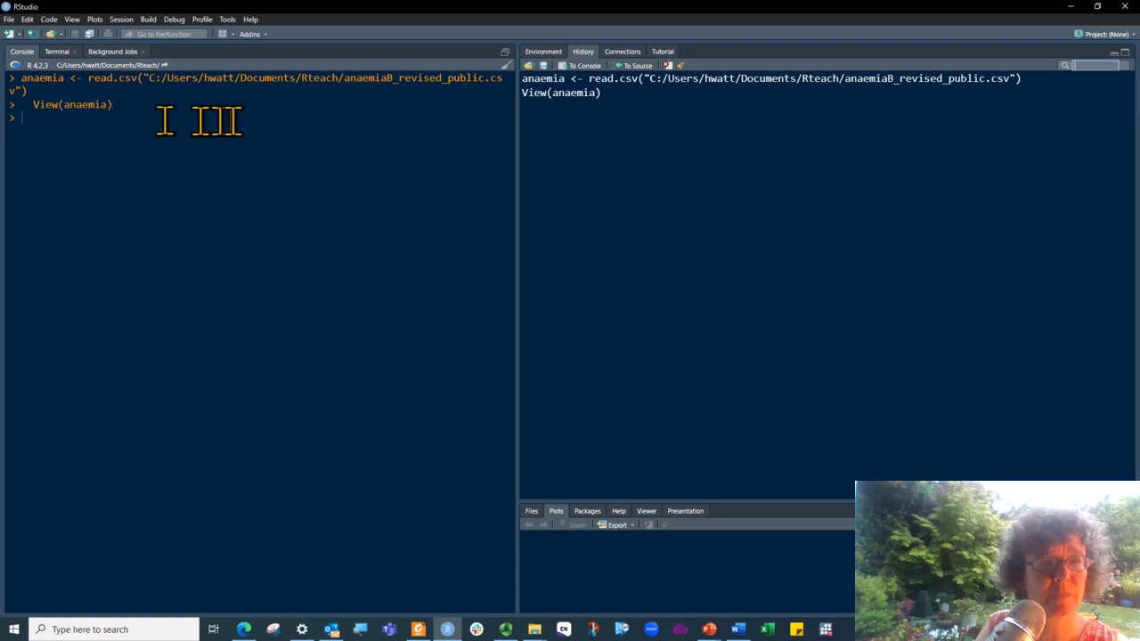
click(615, 79)
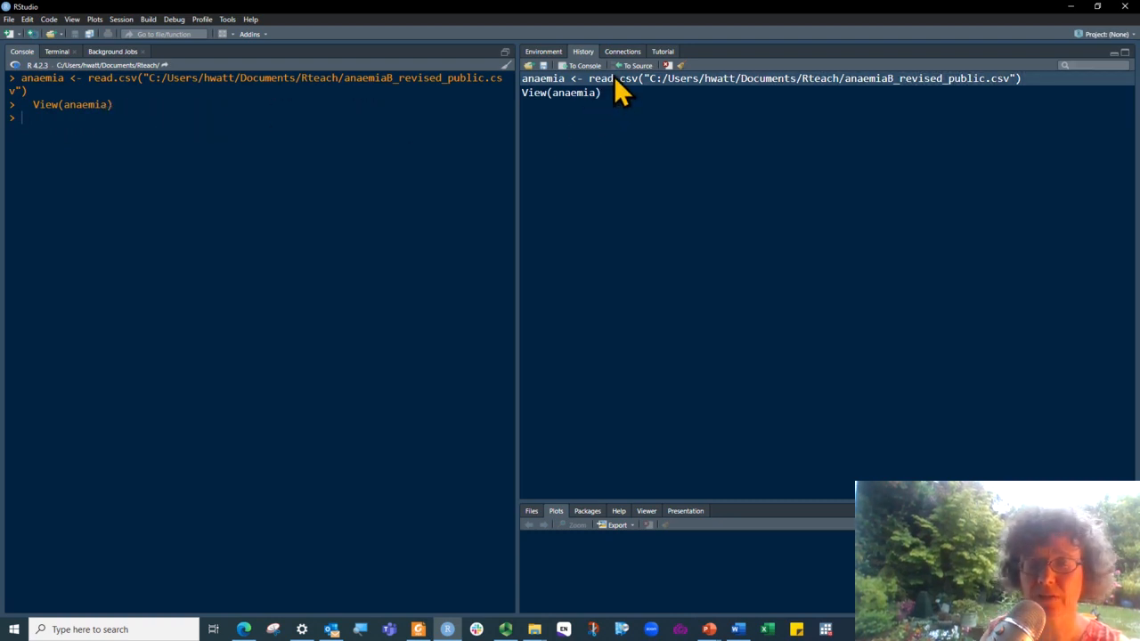
key(shift+Down)
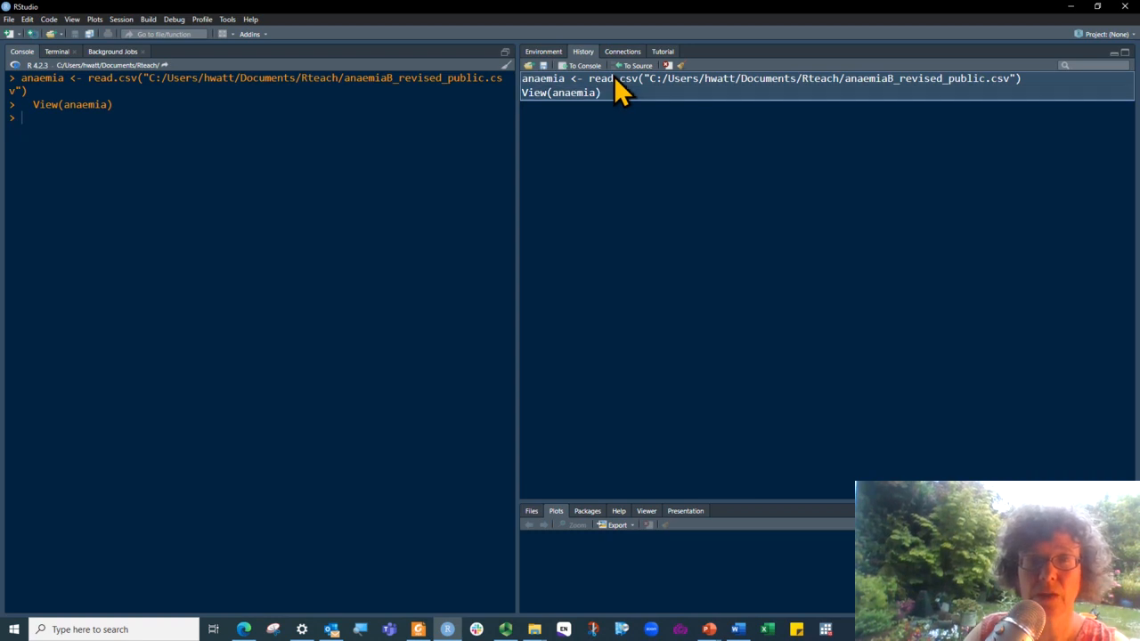
key(shift+Up)
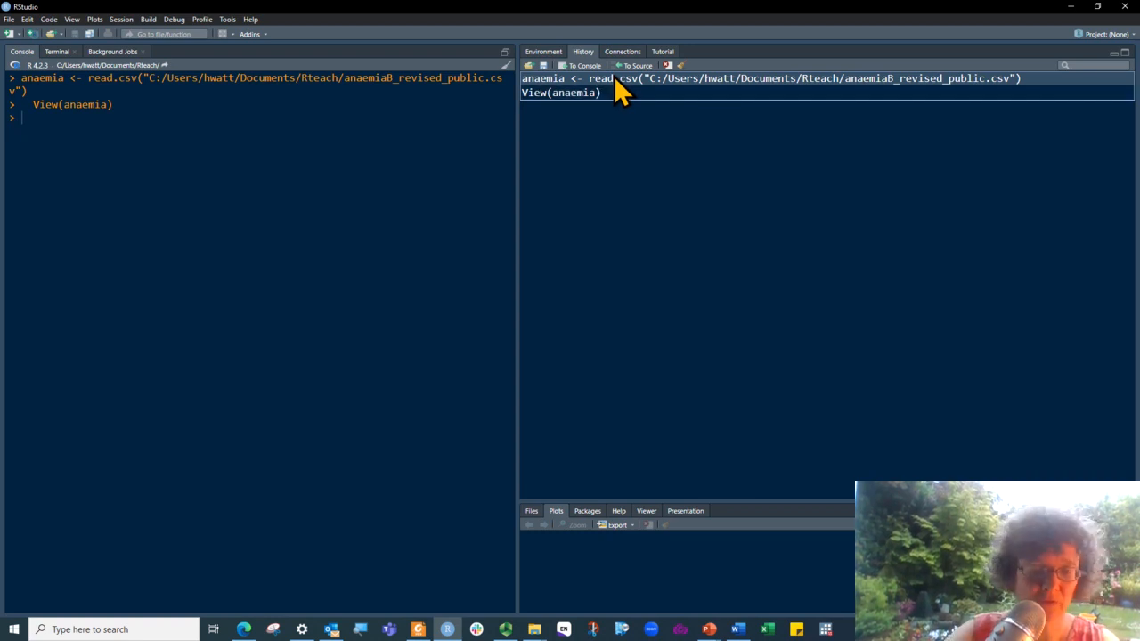
key(shift+Down)
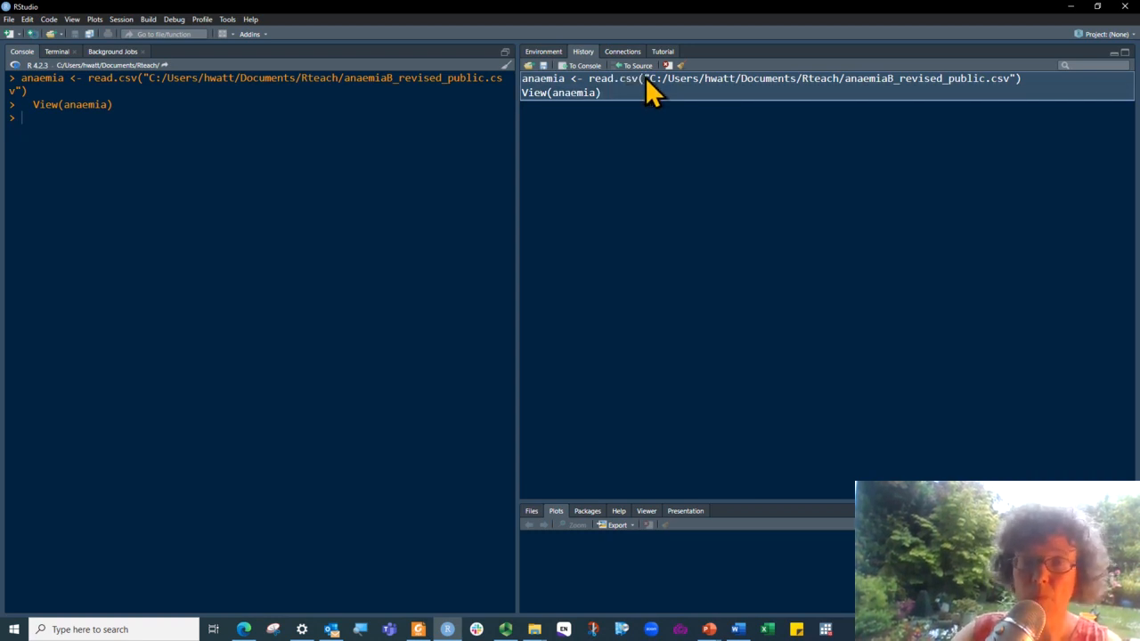
click(634, 67)
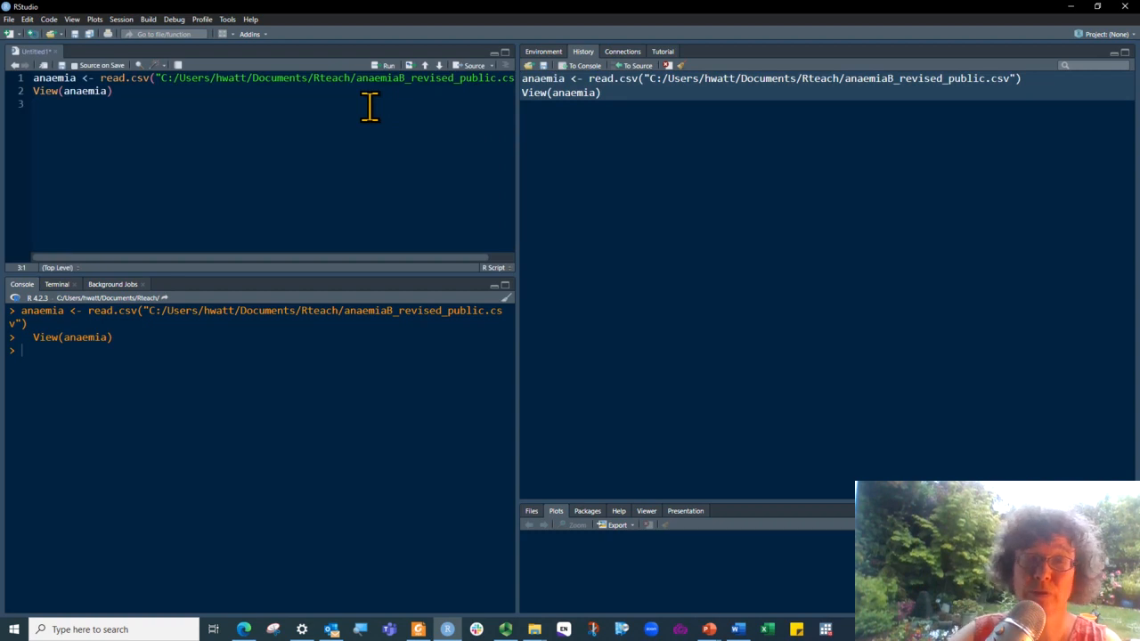
Duplicate the read.csv line at the beginning of the script
key(Up)
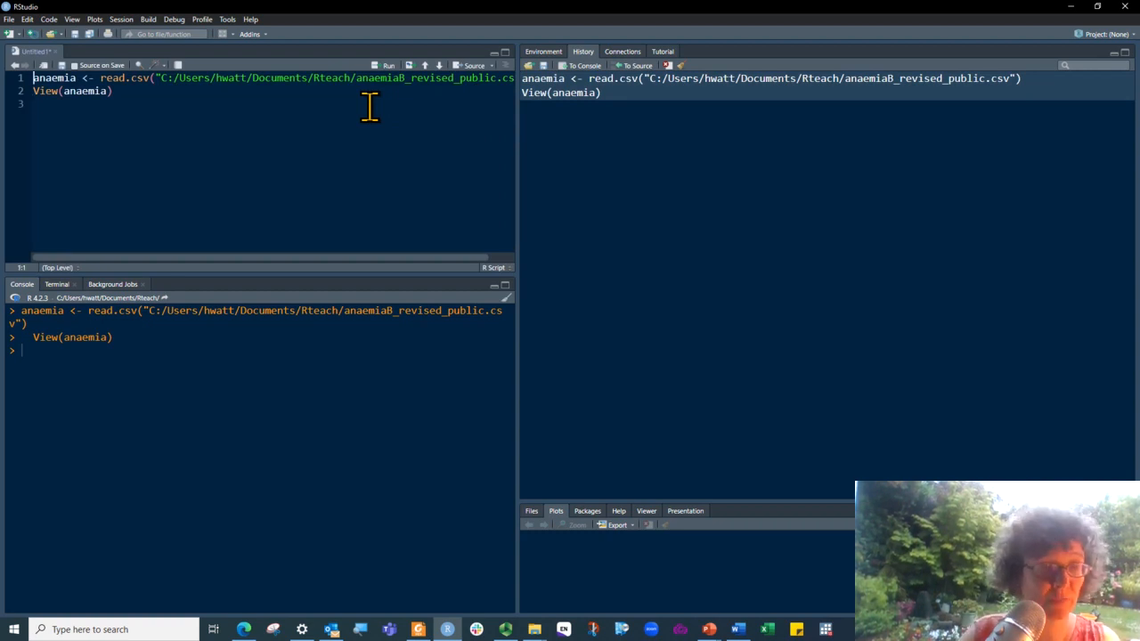
key(shift+Down)
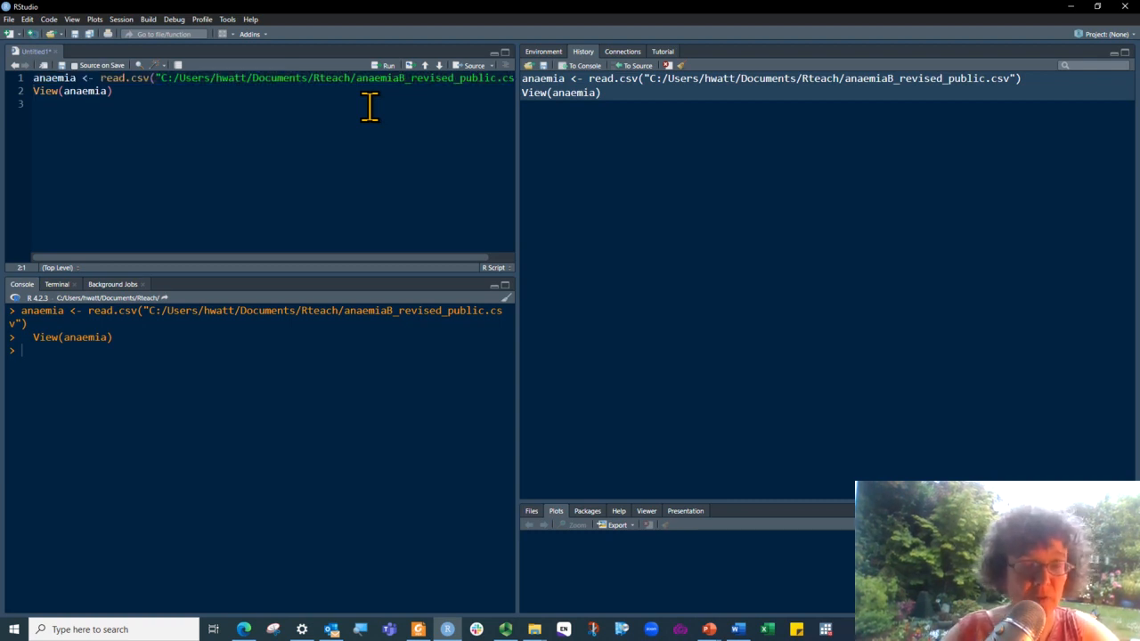
text(anaemia <- read.csv("C:/Users/hwatt/Documents/Rteach/anaemiaB_revised_public.csv"))
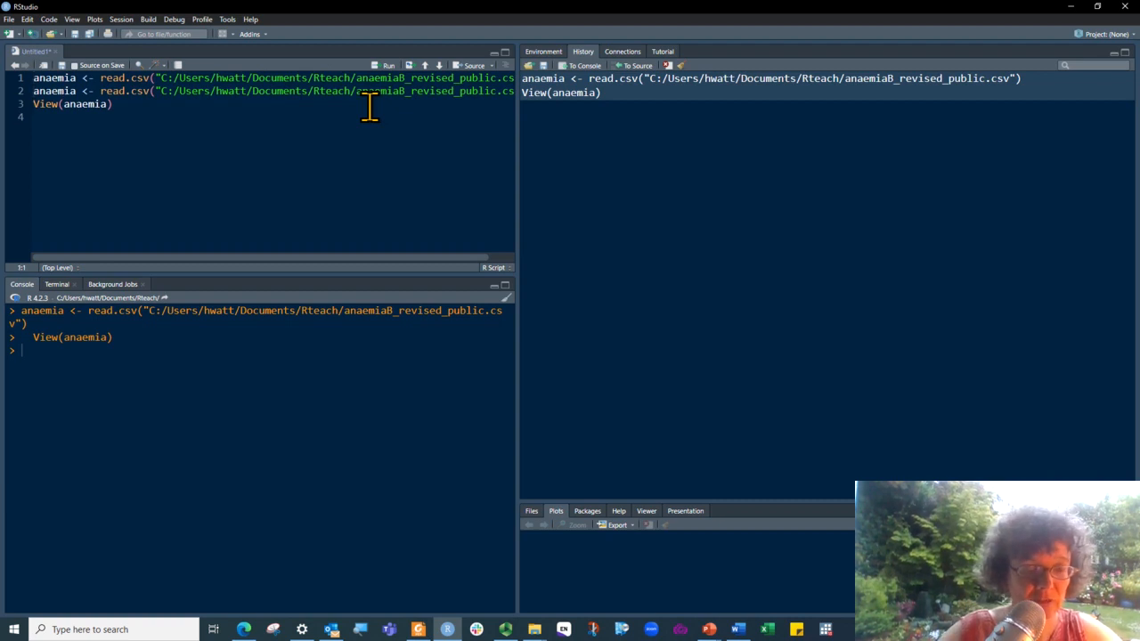
Replace the anaemia assignment and read.csv call on line 1 with a setwd( call, keeping the quoted path
text(setwd)
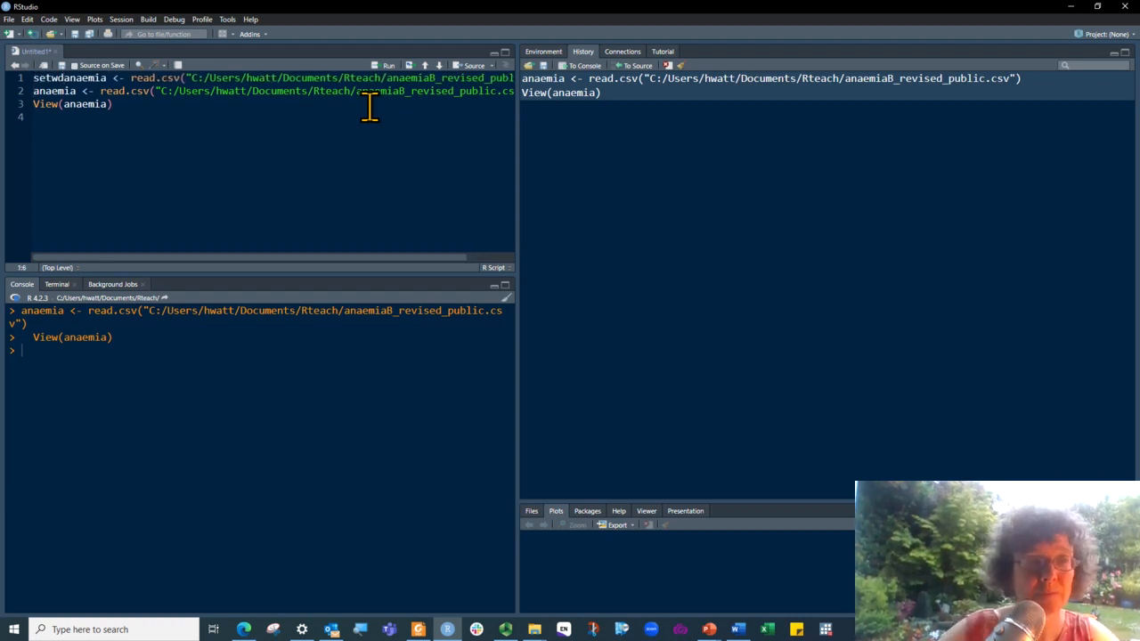
key(Delete)
key(Delete)
key(Delete)
key(Delete)
key(Delete)
key(Delete)
key(Delete)
key(Delete)
key(Delete)
key(Delete)
key(Delete)
key(Delete)
key(Delete)
key(Delete)
key(Delete)
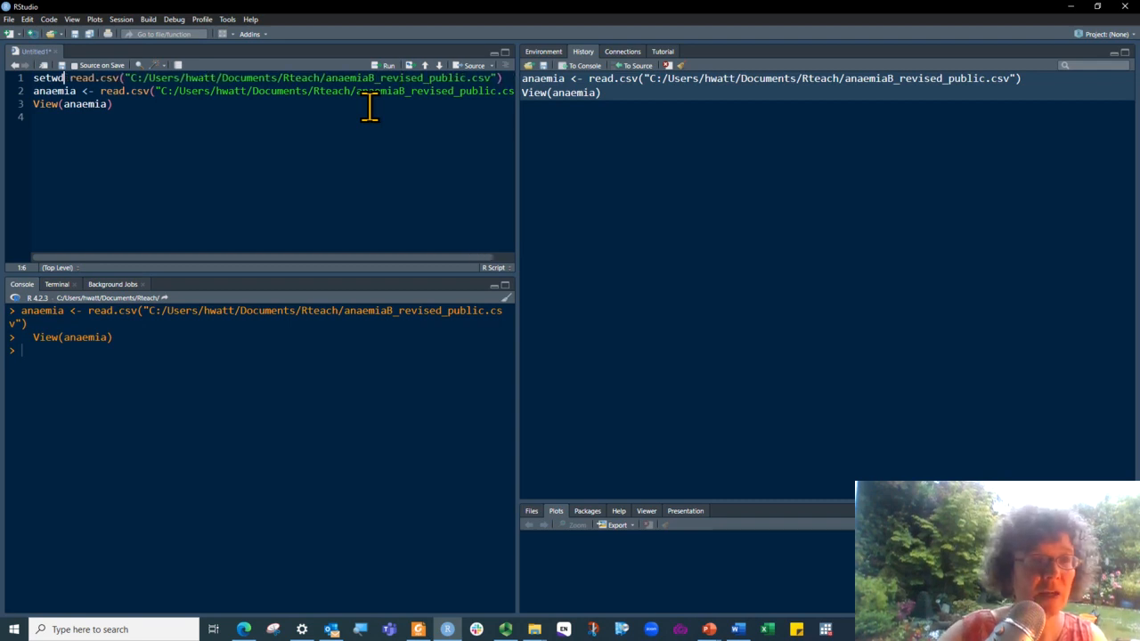
key(Delete)
key(Delete)
key(Delete)
key(Delete)
key(Delete)
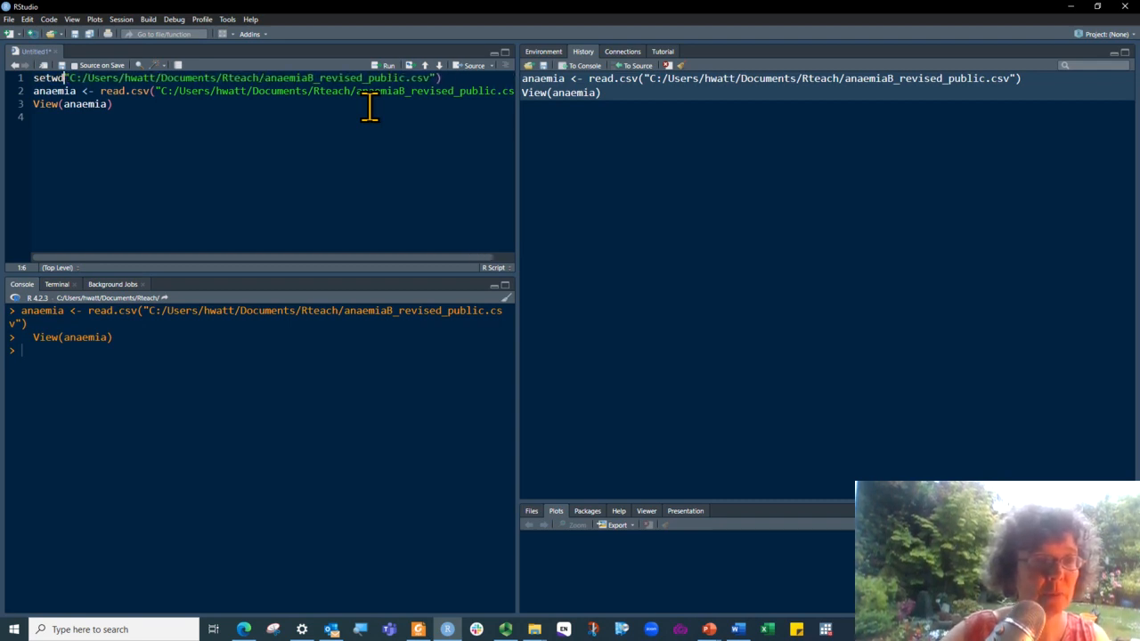
text(()
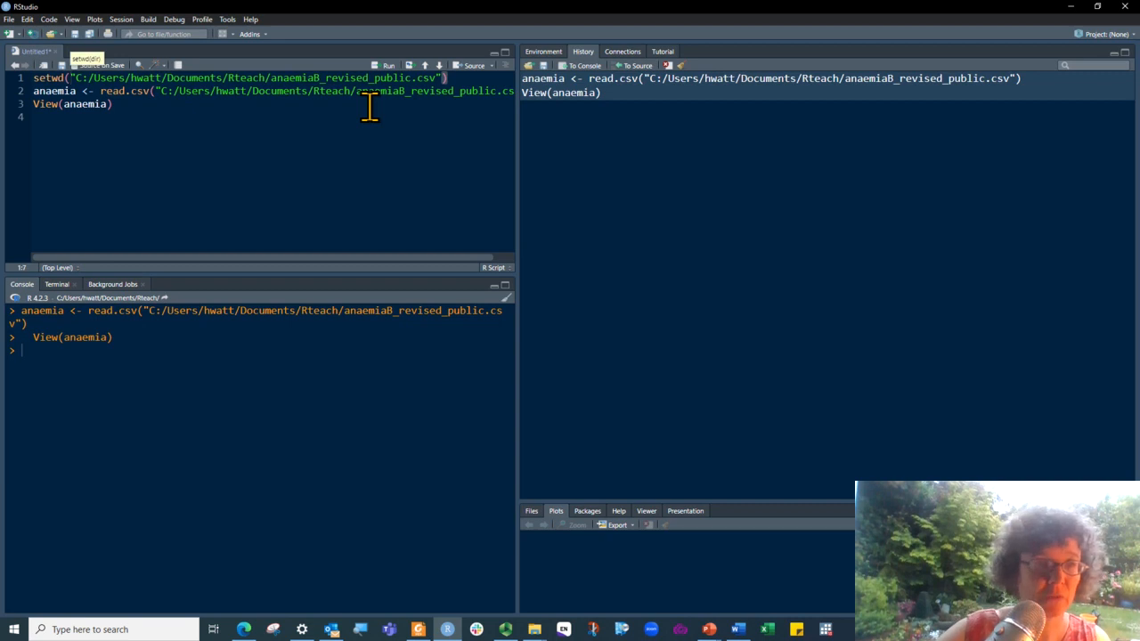
Remove the file name from the setwd path so that it ends at the Rteach folder
key(Right)
key(Right)
key(Right)
key(Right)
key(Right)
key(Right)
key(Right)
key(Right)
key(Right)
key(Right)
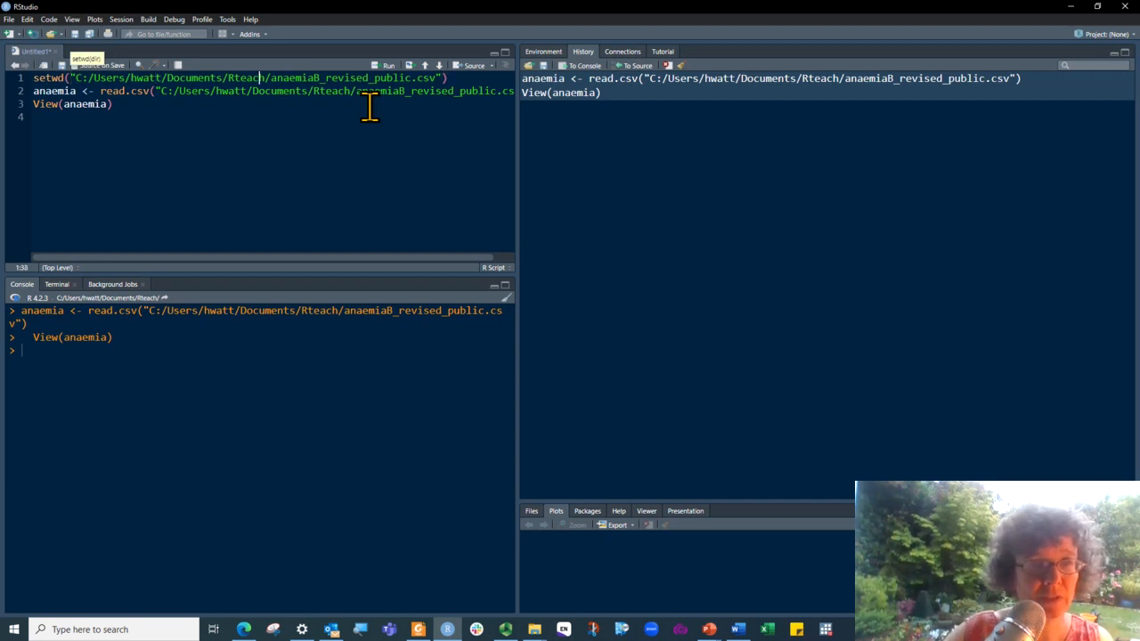
key(Right)
key(Delete)
key(Delete)
key(Delete)
key(Delete)
key(Delete)
key(Delete)
key(Delete)
key(Delete)
key(Delete)
key(Delete)
key(Delete)
key(Delete)
key(Delete)
key(Delete)
key(Delete)
key(Delete)
key(Delete)
key(Delete)
key(Delete)
key(Delete)
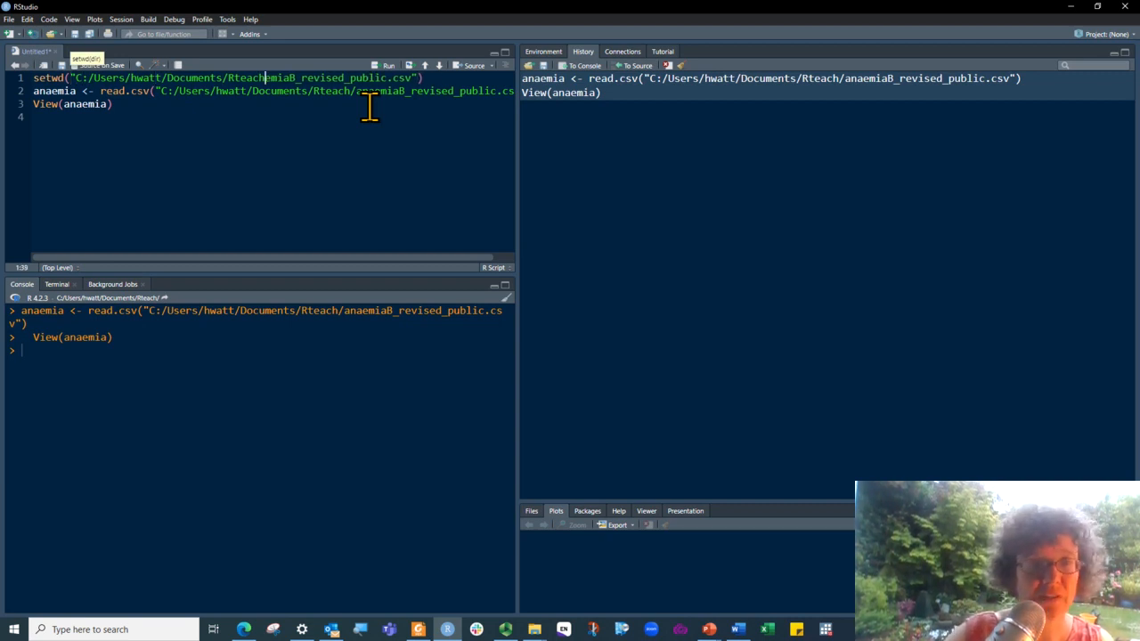
key(Delete)
key(Delete)
key(Delete)
key(Delete)
key(Delete)
key(Delete)
key(Delete)
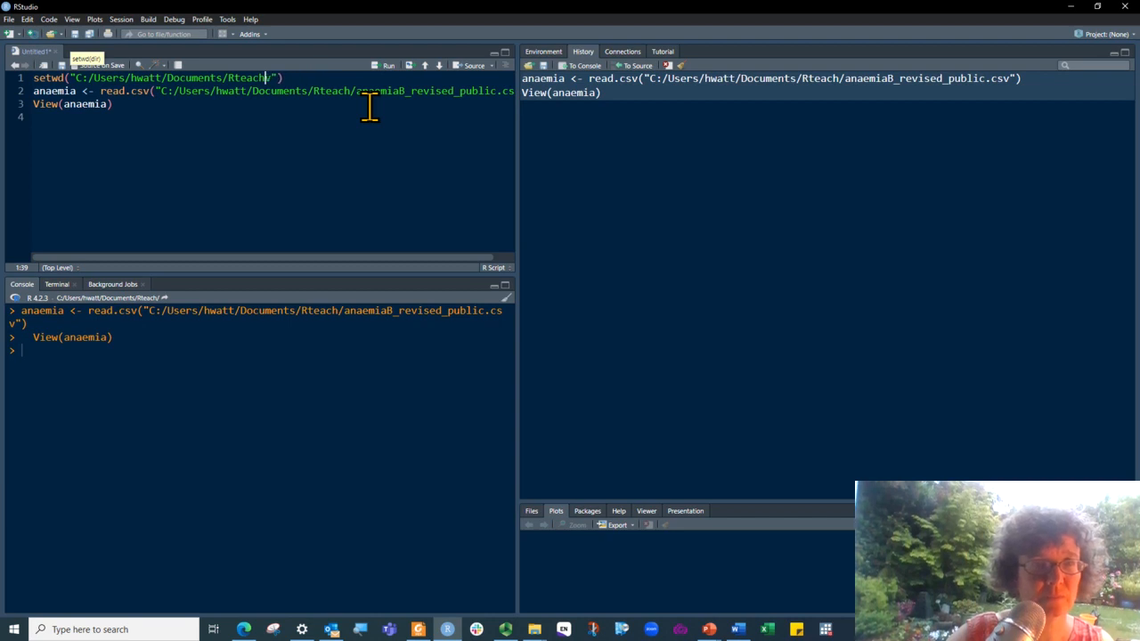
Delete the folder path from the read.csv call on line 2, leaving only anaemiaB_revised_public.csv
key(Down)
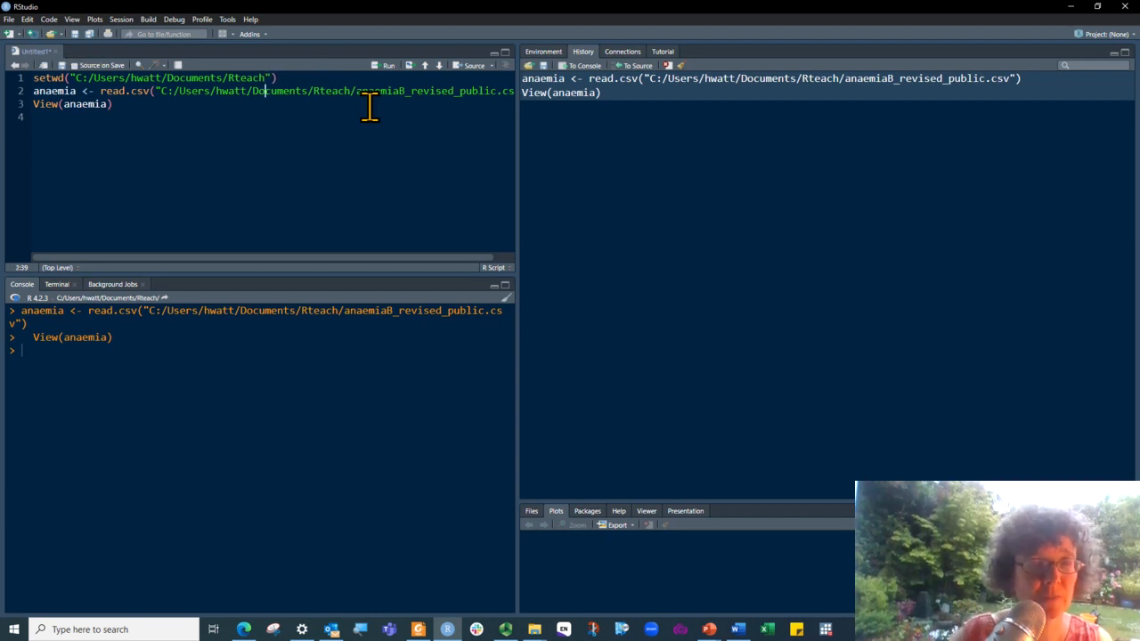
key(Left)
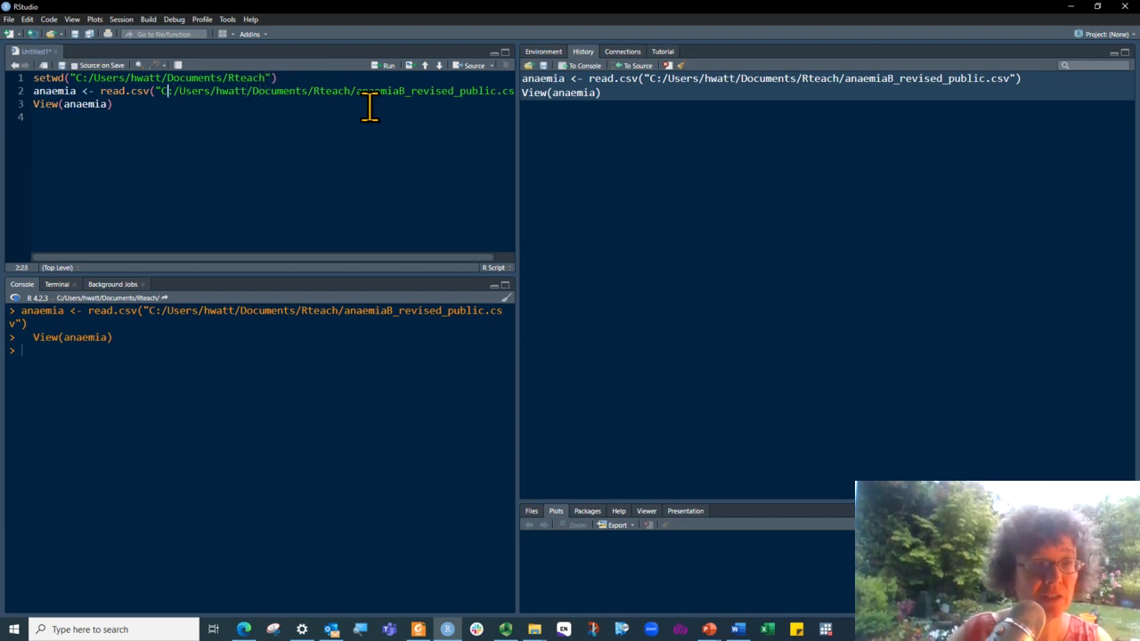
key(Left)
key(shift+Right)
key(shift+Right)
key(shift+Right)
key(shift+Right)
key(shift+Right)
key(shift+Right)
key(shift+Right)
key(shift+Right)
key(shift+Right)
key(shift+Right)
key(shift+Right)
key(shift+Right)
key(shift+Right)
key(shift+Right)
key(shift+Right)
key(shift+Right)
key(shift+Right)
key(shift+Right)
key(shift+Right)
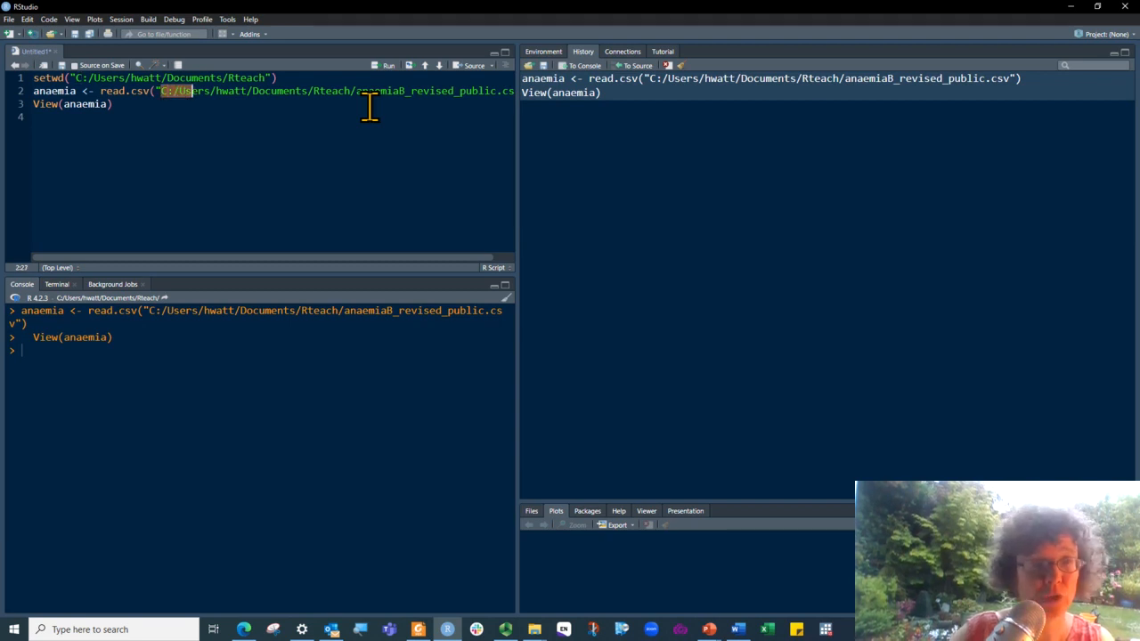
key(shift+Right)
key(shift+Right)
key(shift+Right)
key(shift+Right)
key(shift+Right)
key(shift+Right)
key(shift+Right)
key(shift+Right)
key(shift+Right)
key(shift+Right)
key(shift+Right)
key(shift+Right)
key(shift+Right)
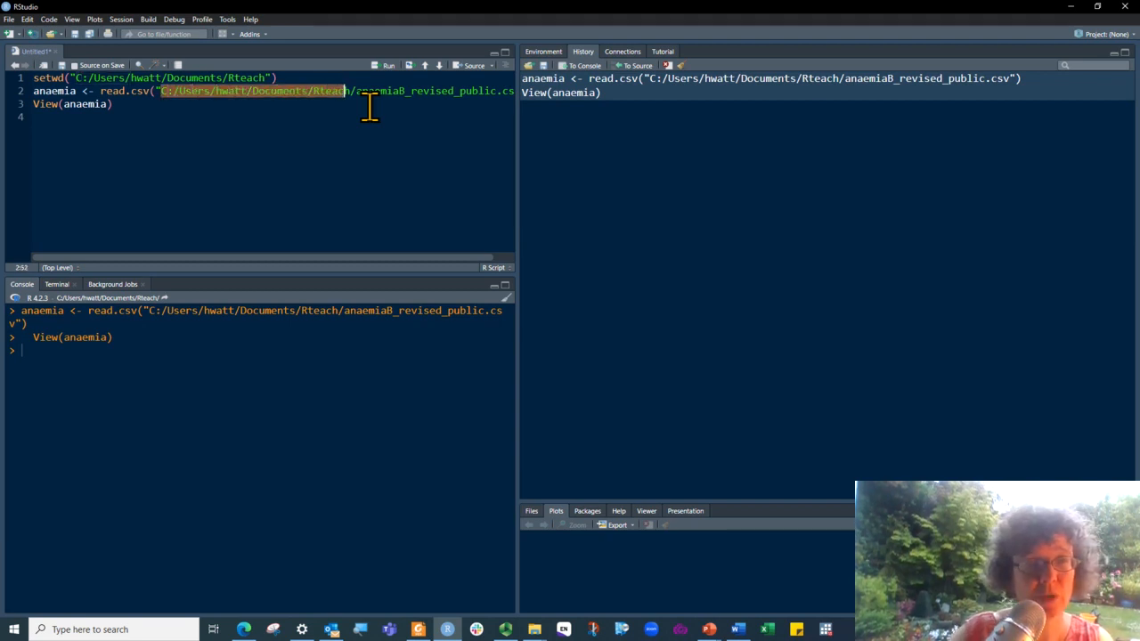
key(Delete)
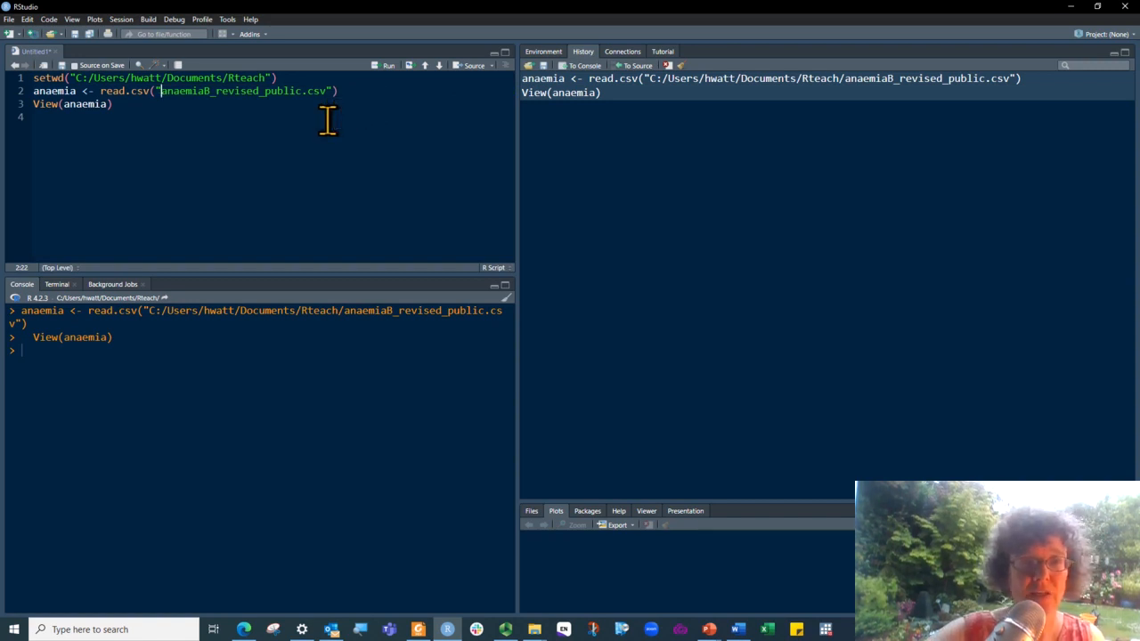
Remove all objects from the environment, including hidden objects
click(328, 121)
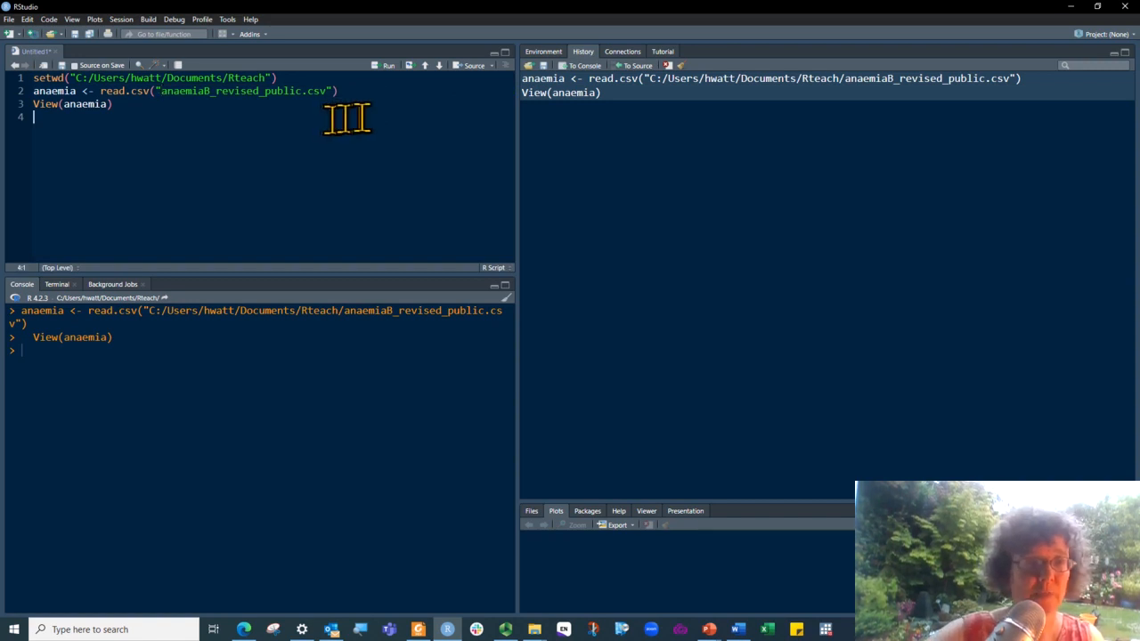
click(544, 50)
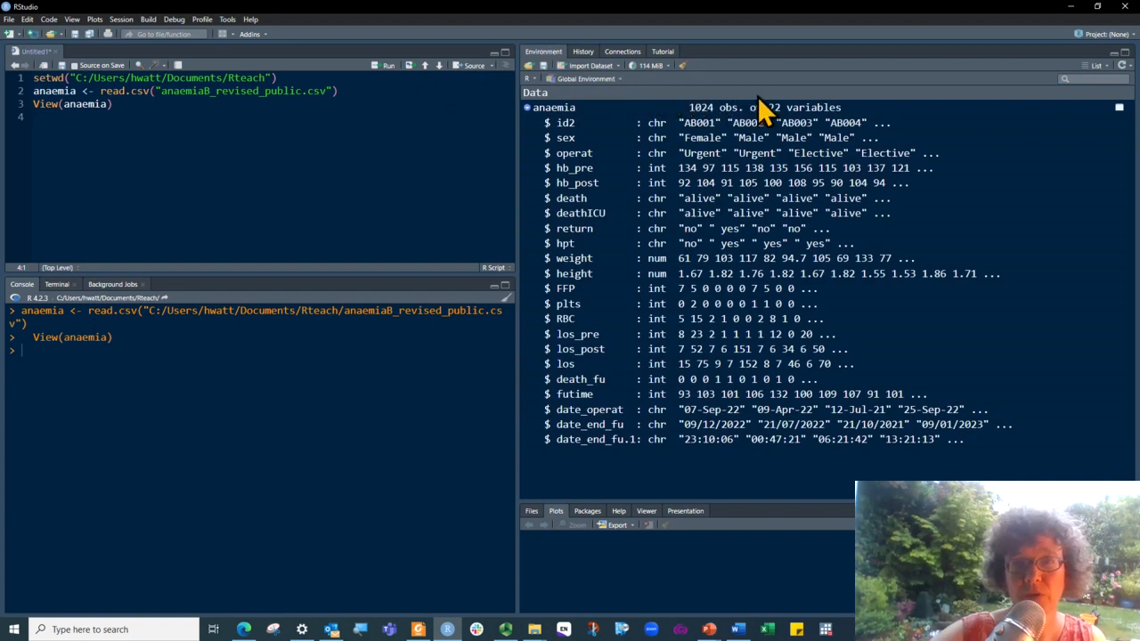
click(683, 67)
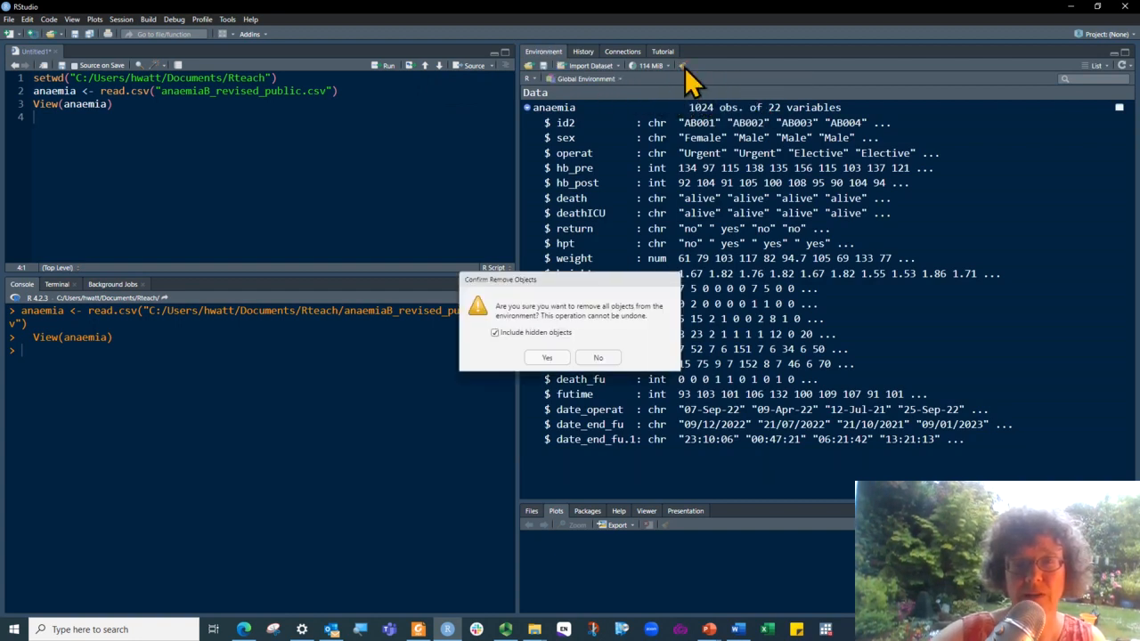
click(542, 360)
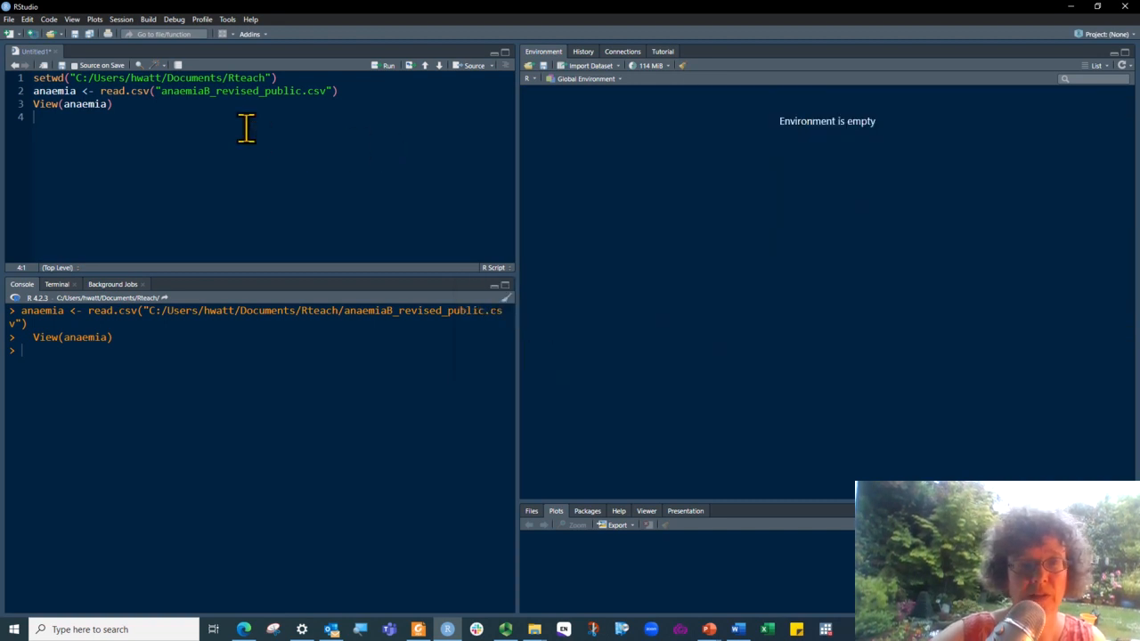
Run the setwd and read.csv lines of the script to reload the anaemia data
click(162, 77)
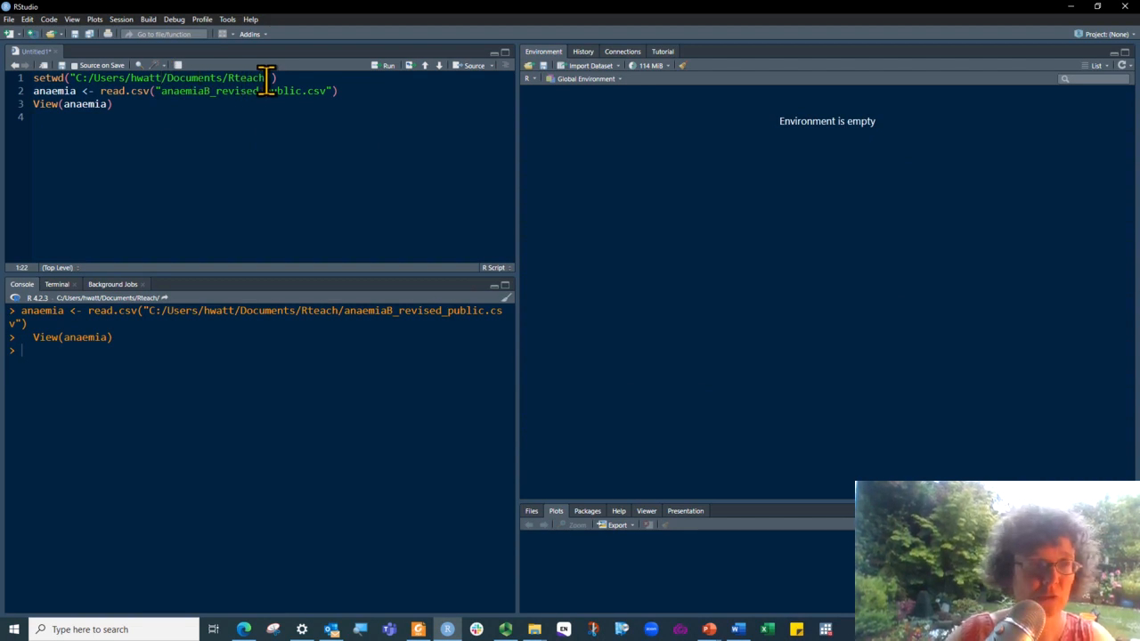
key(ctrl+Return)
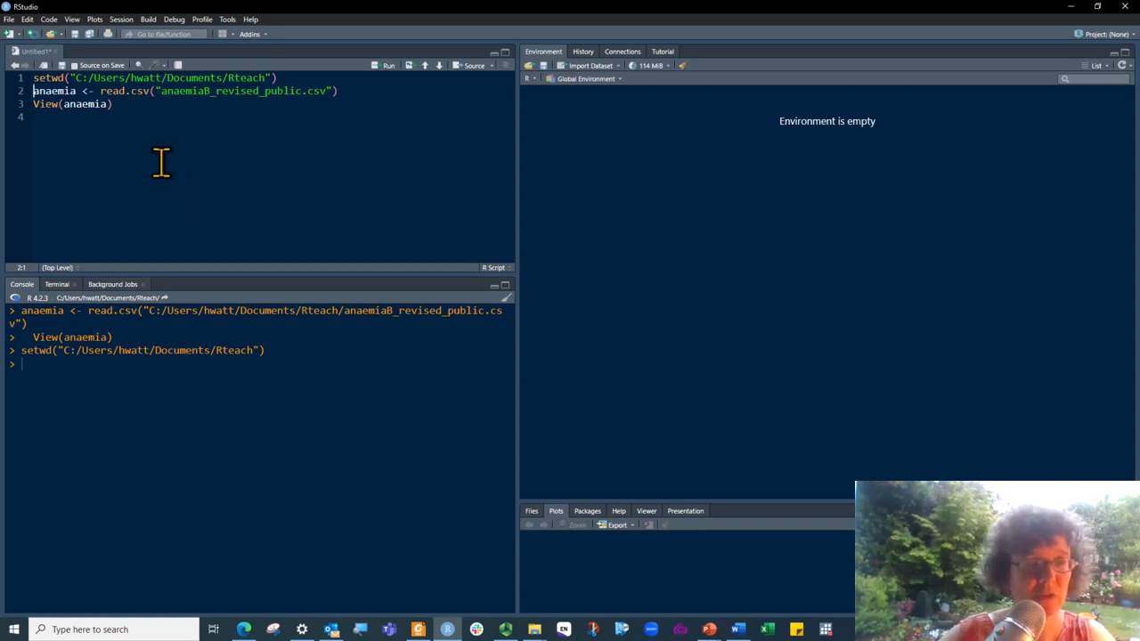
key(ctrl+Return)
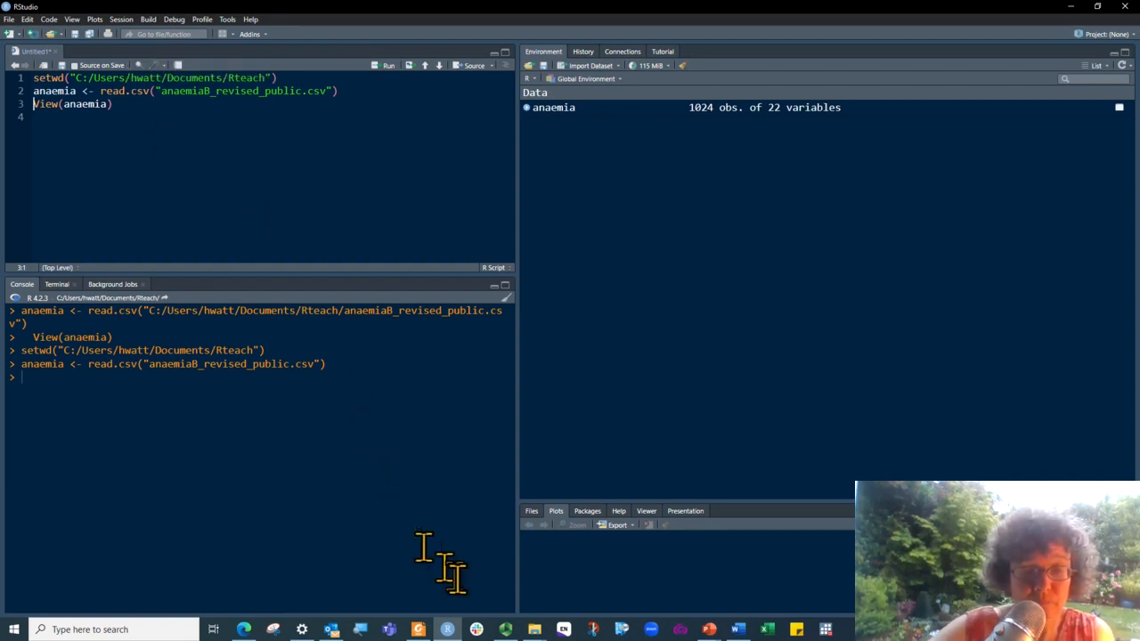
click(505, 630)
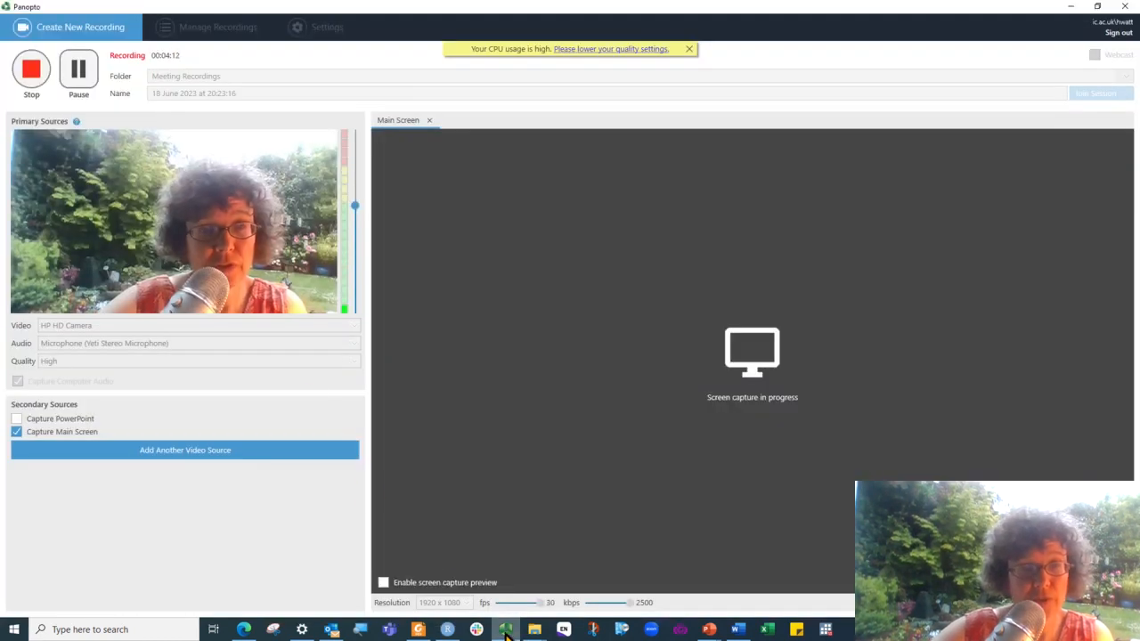